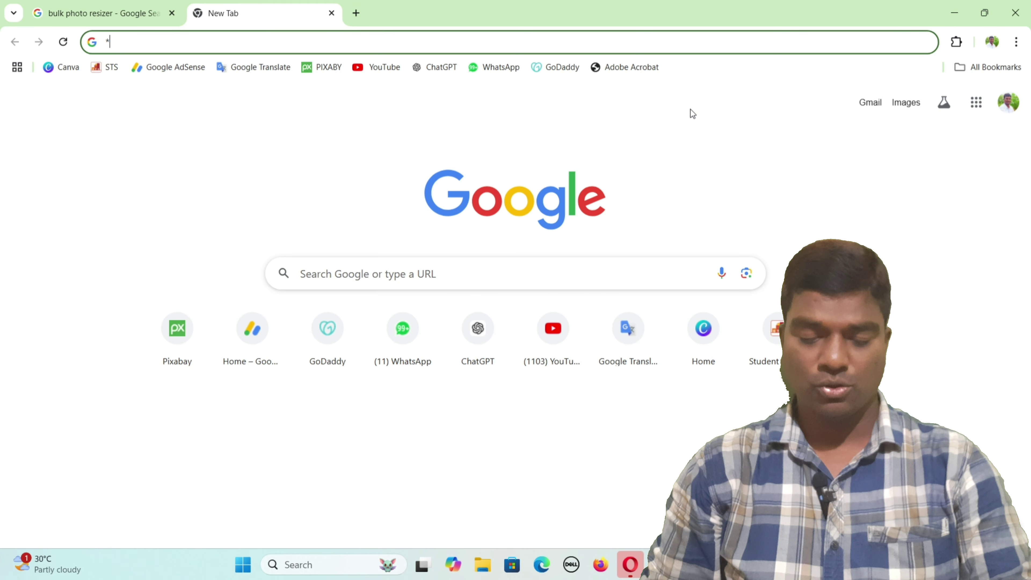
- Search Google for 'bulk photo resizer' using the recent search suggestion
left_click(411, 274)
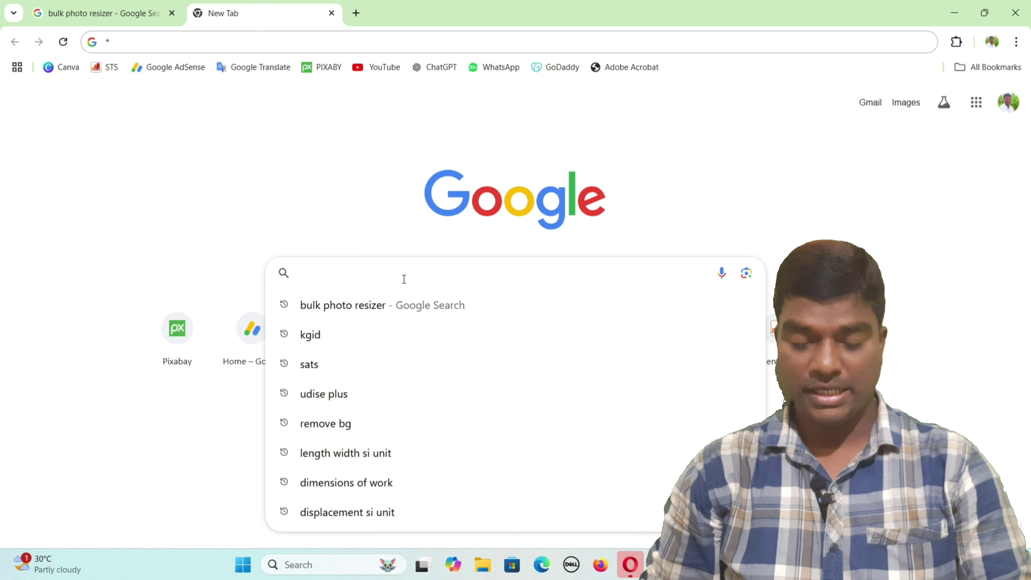
left_click(383, 306)
left_click(382, 305)
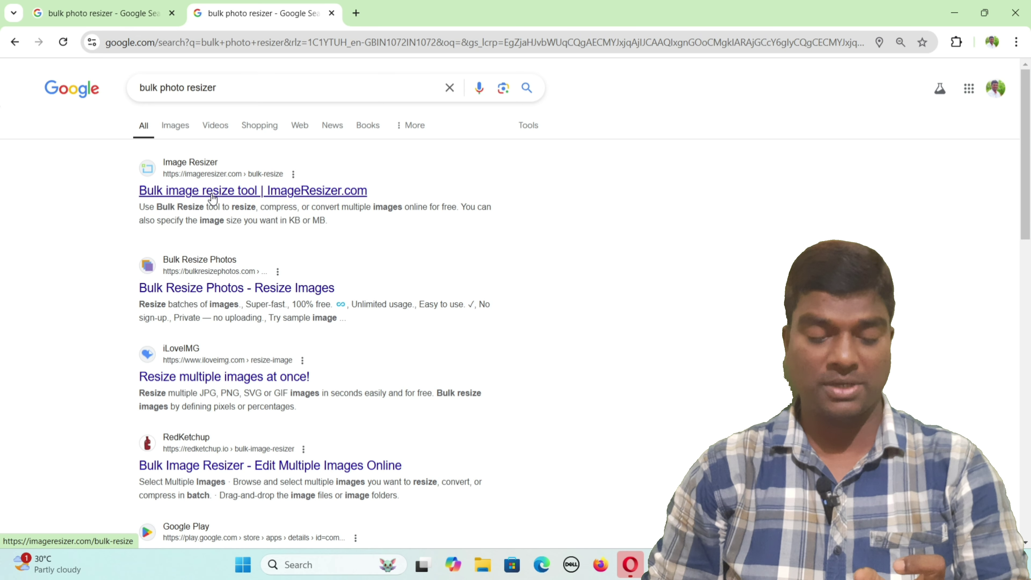
- Open the 'Bulk image resize tool | ImageResizer.com' result and scroll down to the drop zone
left_click(213, 199)
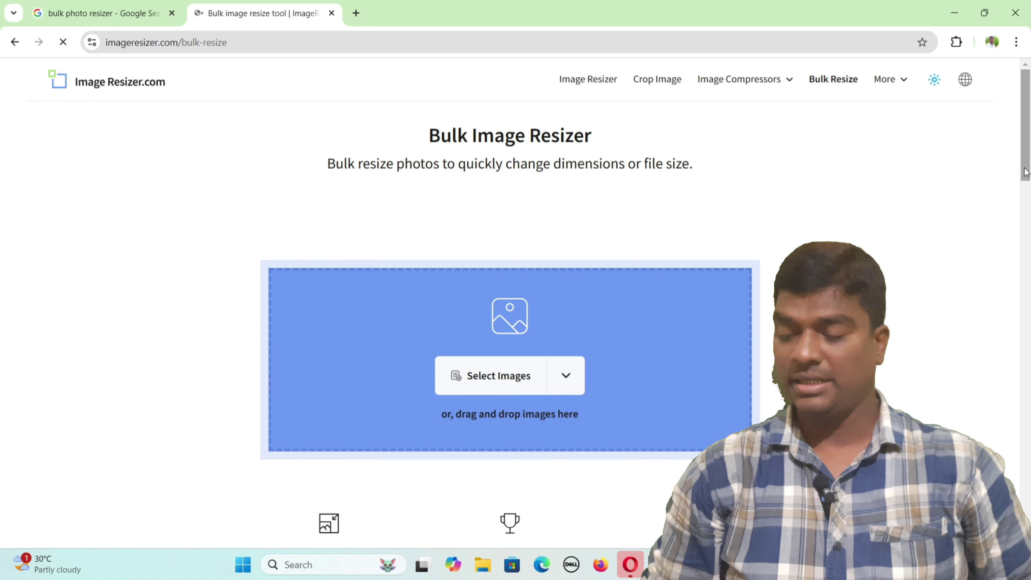
scroll(1026, 172, "down", 2)
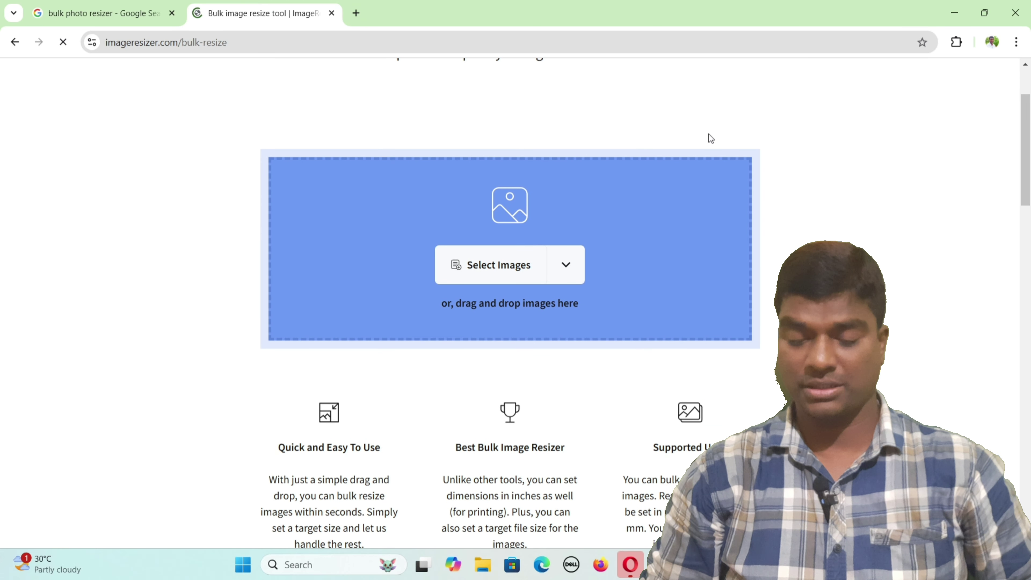
- Rubber-band select 30 photos in the Open dialog and upload them to the bulk resizer
left_click(490, 275)
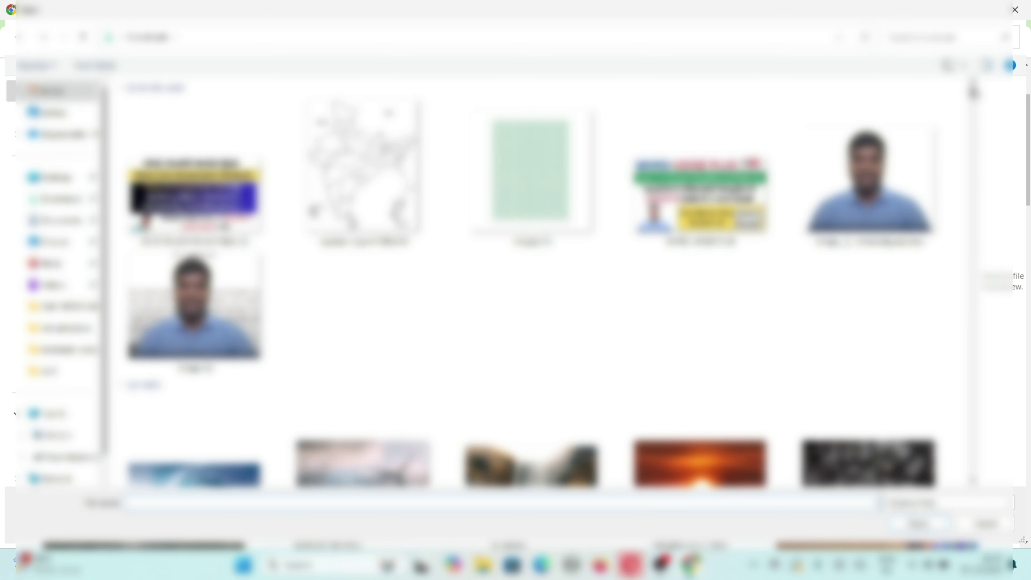
left_click_drag(974, 91, 973, 103)
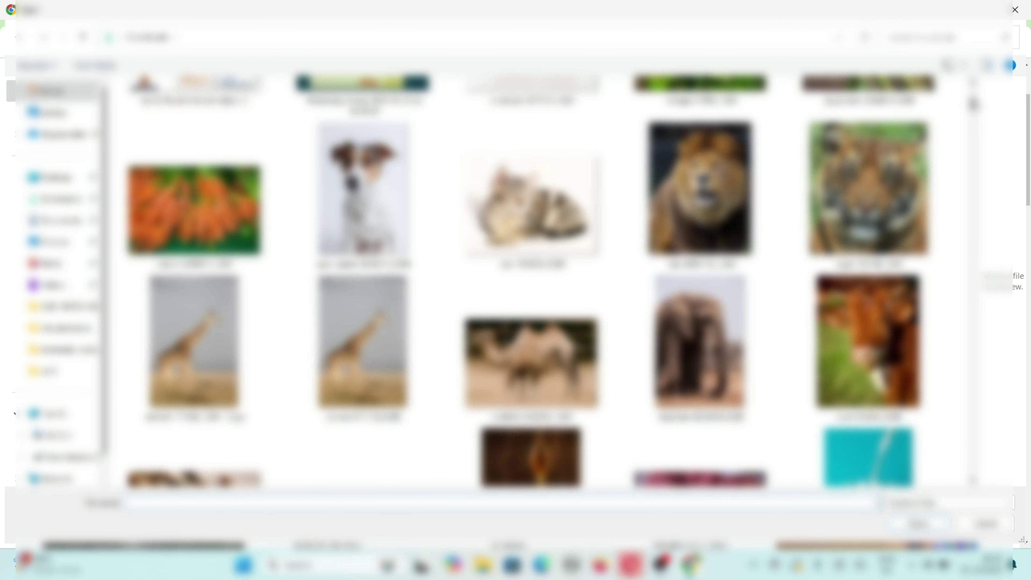
scroll(974, 104, "up", 1)
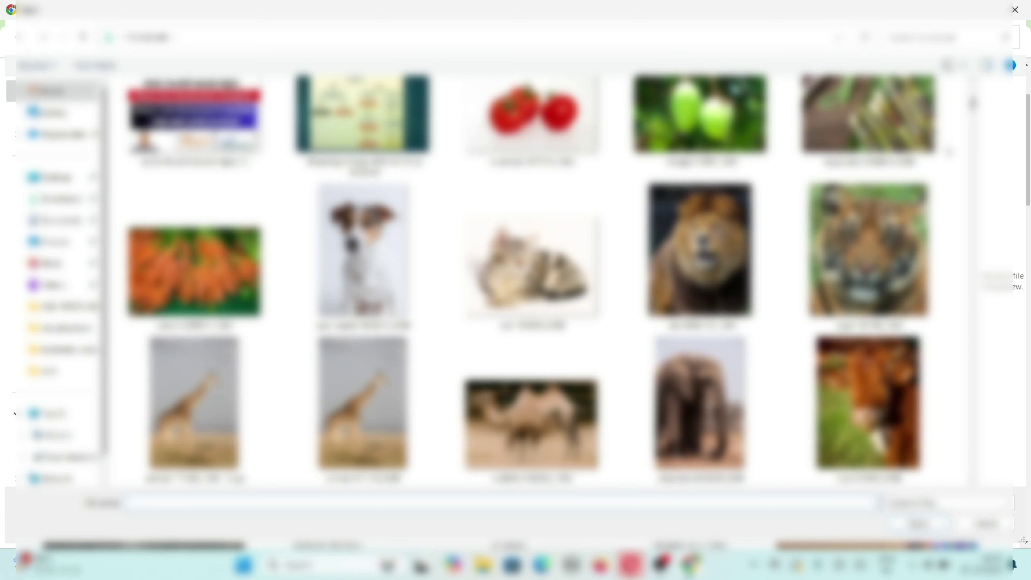
left_click_drag(957, 156, 236, 433)
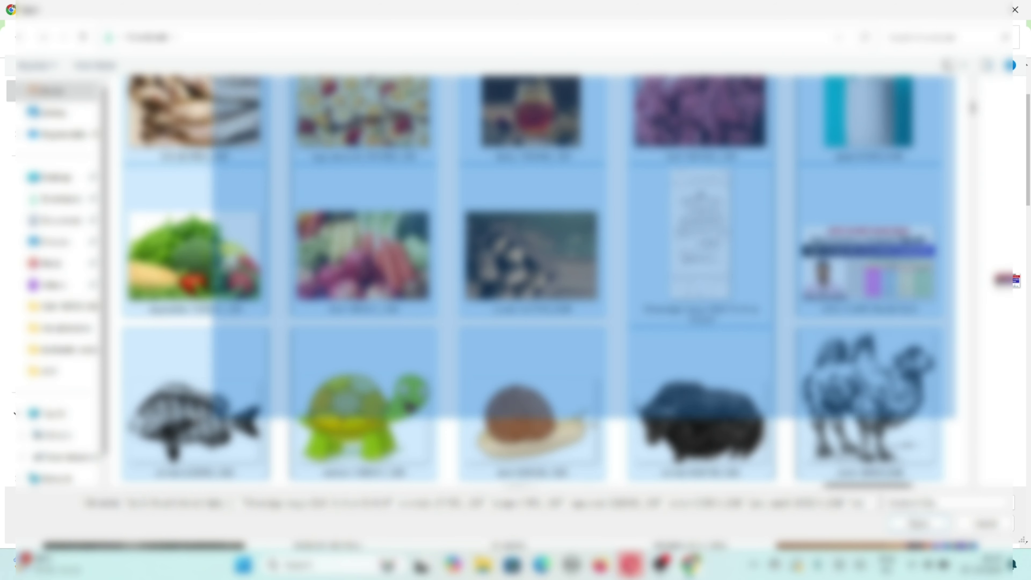
left_click_drag(236, 432, 153, 397)
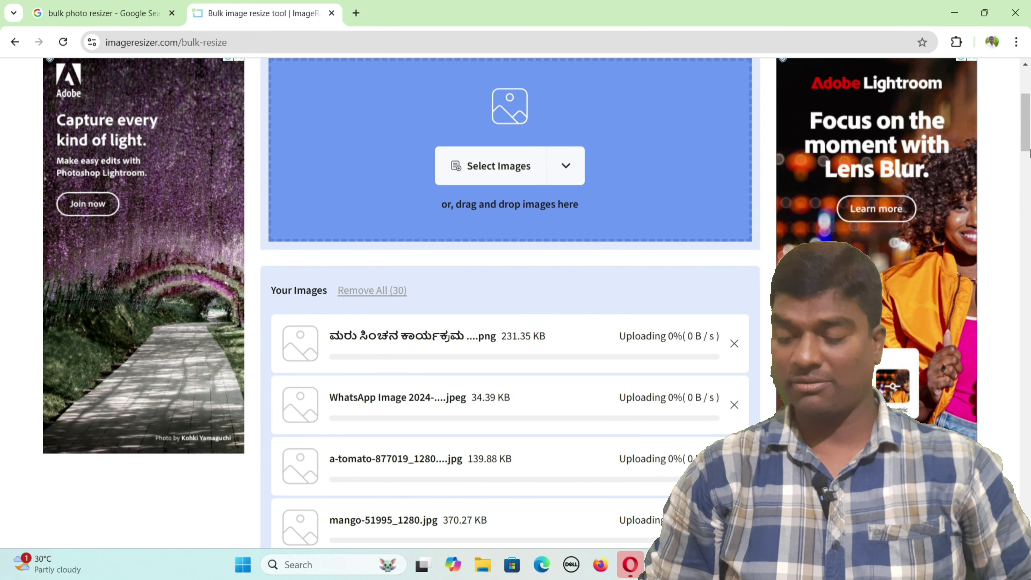
- Scroll the Your Images list until every upload reaches 100% and the bulk editor loads
scroll(1025, 175, "down", 3)
left_click_drag(1026, 175, 1024, 183)
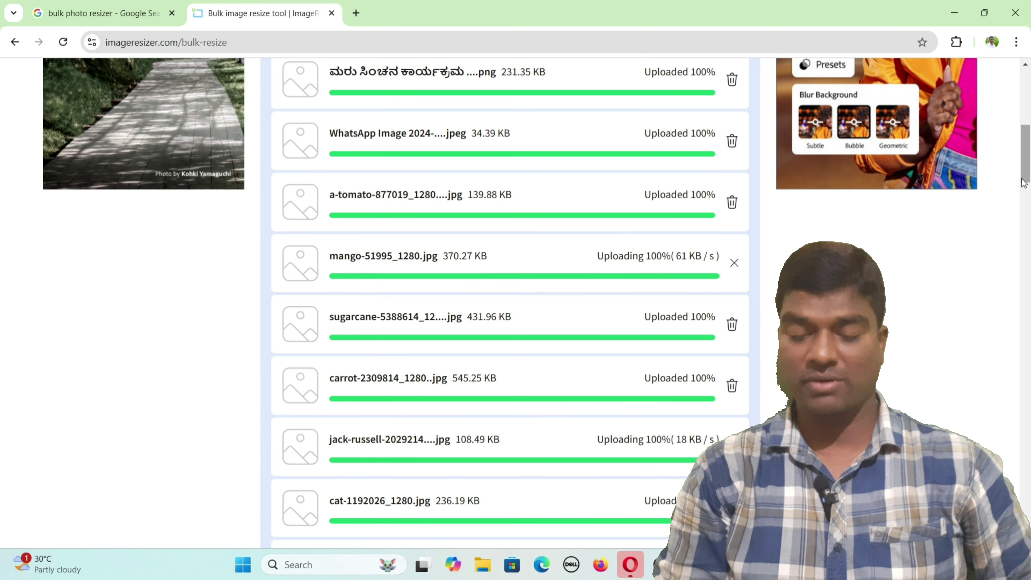
mouse_move(1024, 183)
left_mouse_down()
mouse_move(1004, 382)
mouse_move(1006, 354)
left_mouse_up()
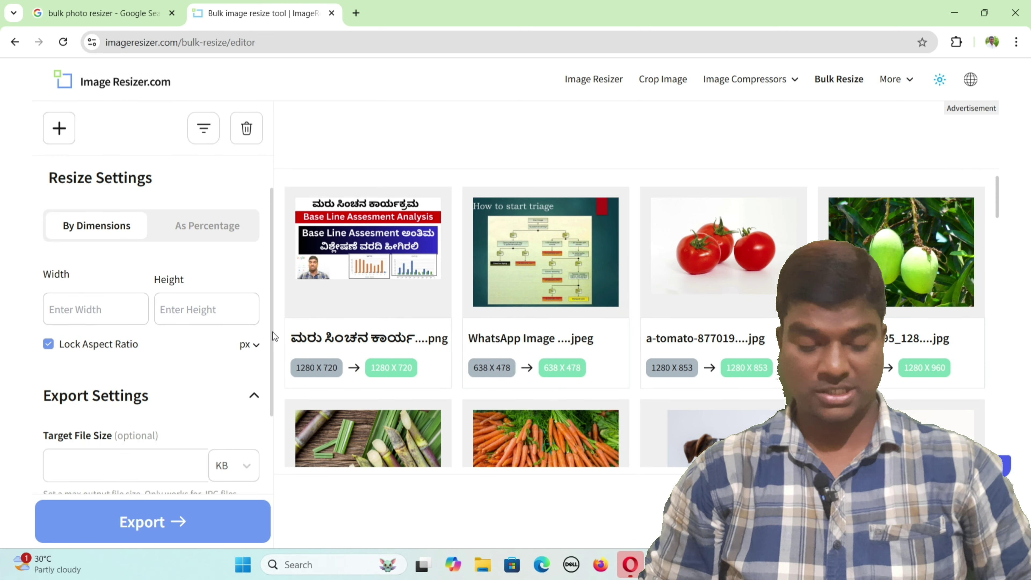
- Set Target File Size to 75 KB, keep Save Image As on Original, and export
left_click_drag(271, 333, 264, 410)
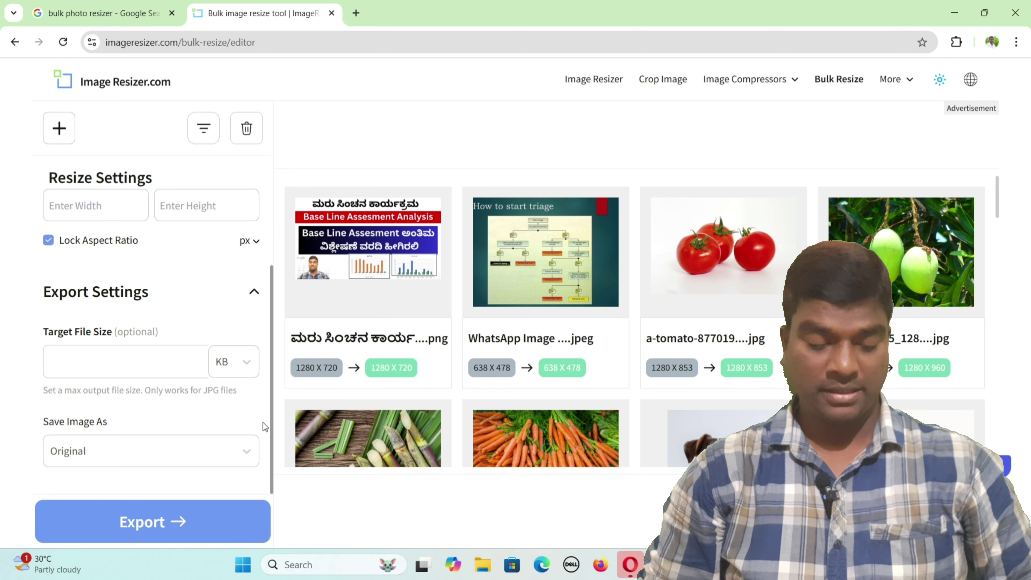
left_click(113, 361)
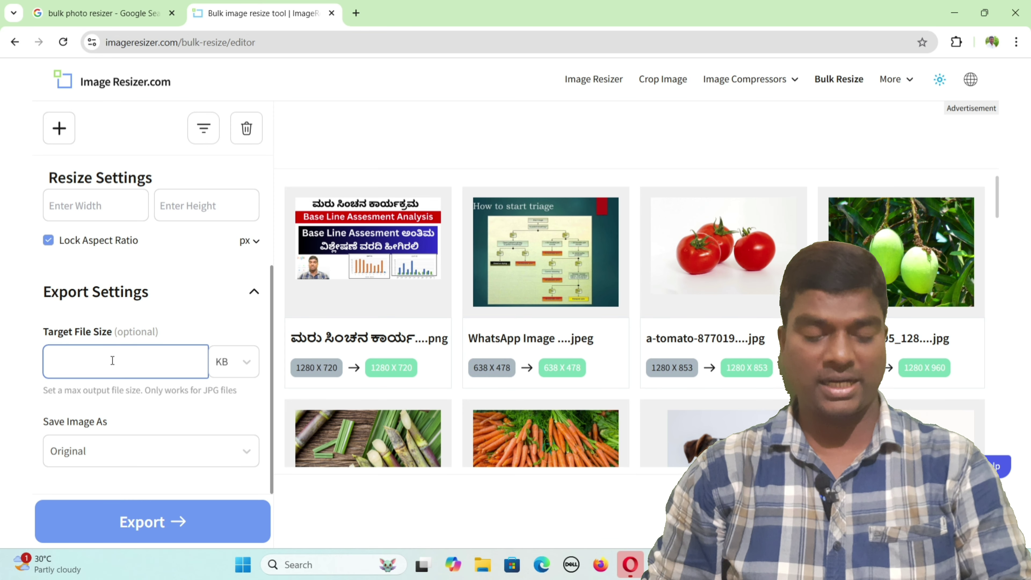
type("75")
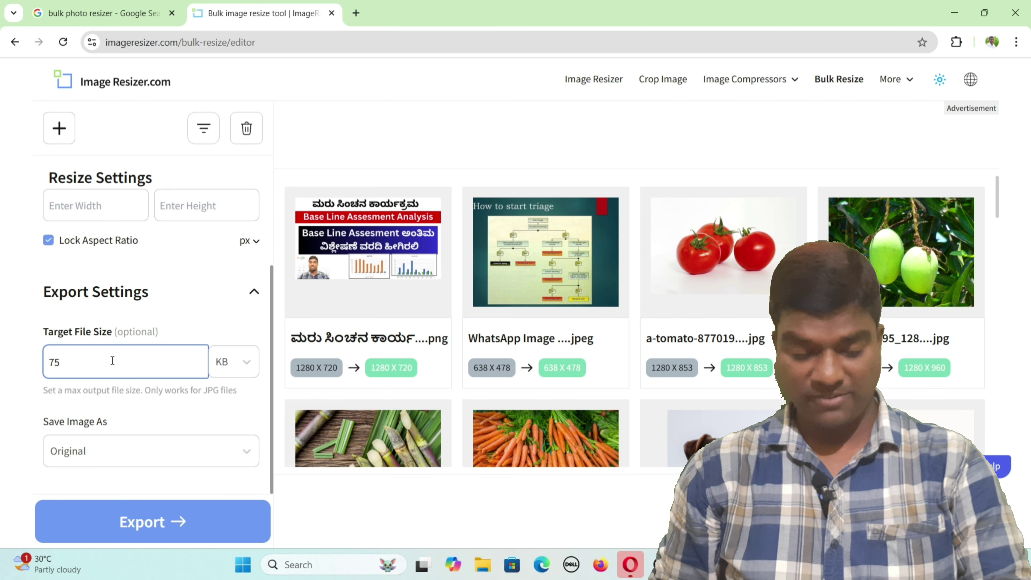
left_click(134, 462)
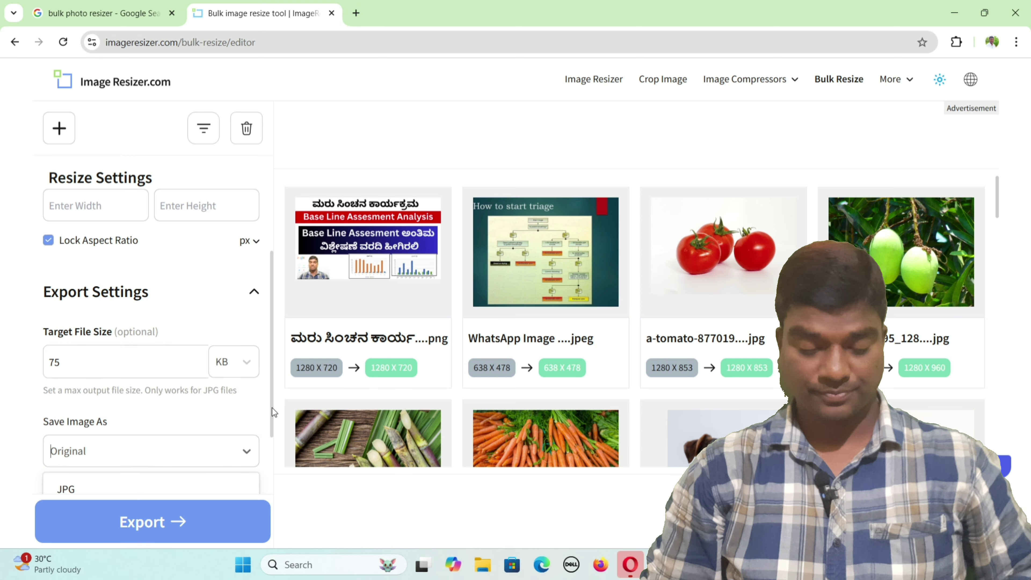
left_click_drag(273, 408, 273, 465)
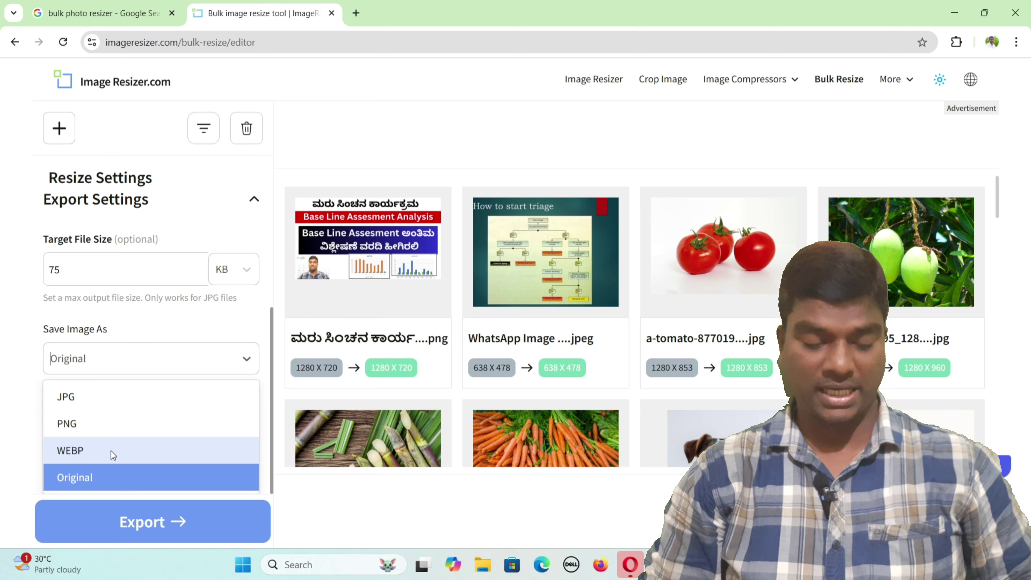
left_click(115, 473)
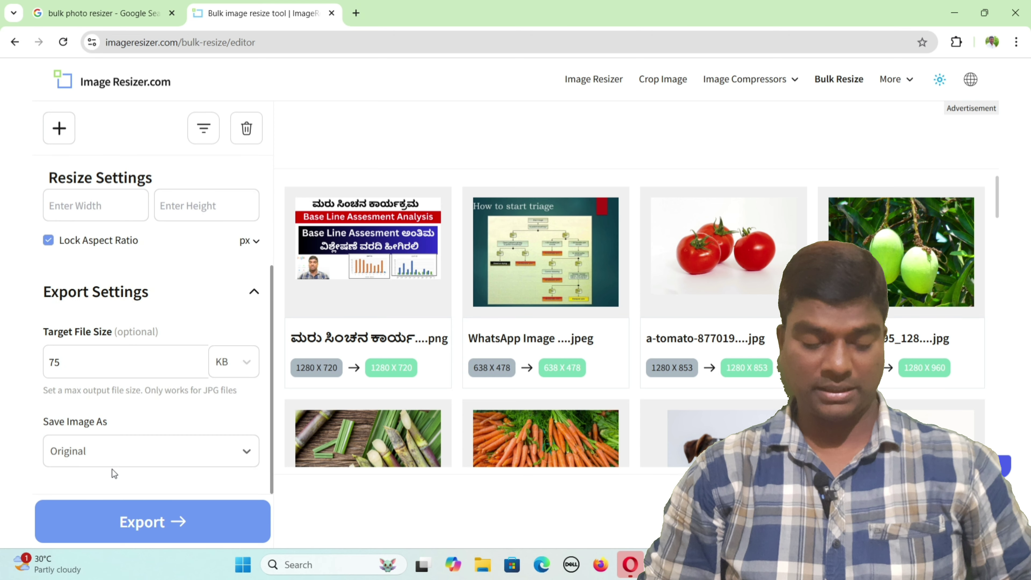
left_click(135, 520)
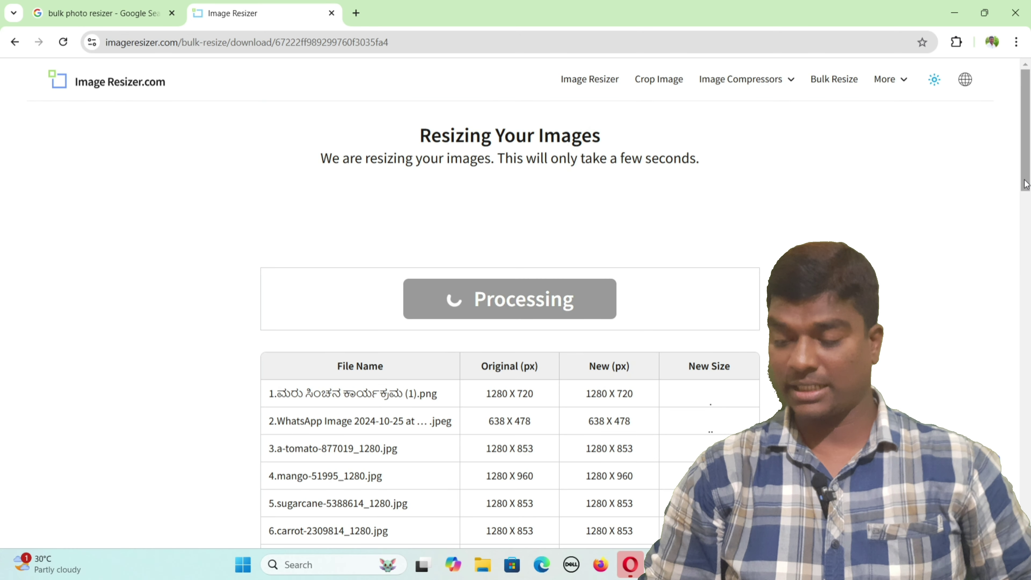
- Download all images as resized-images.zip (3.6 MB) and show it in the Downloads folder
left_click_drag(1026, 190, 1027, 253)
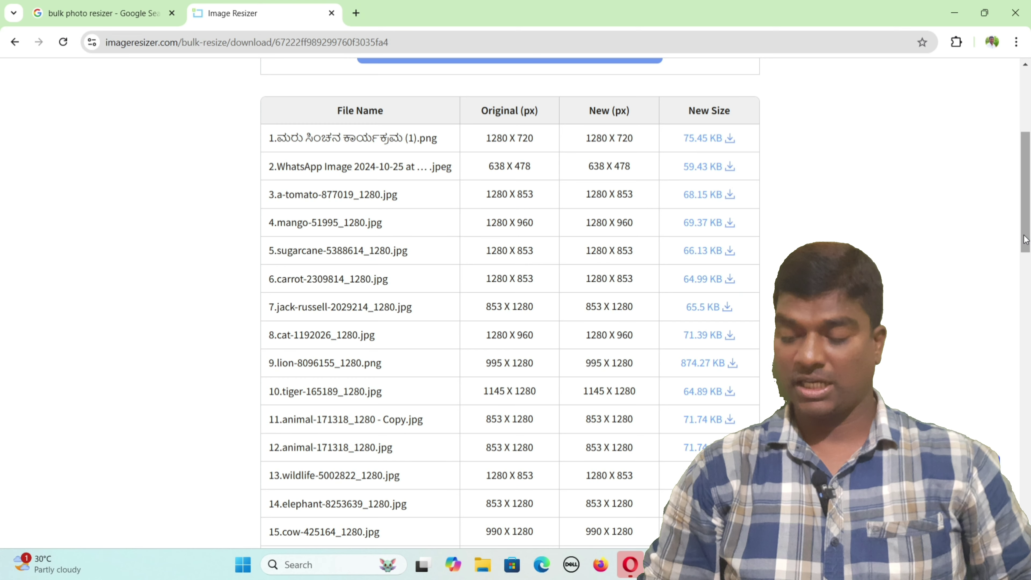
left_click_drag(1026, 240, 1026, 167)
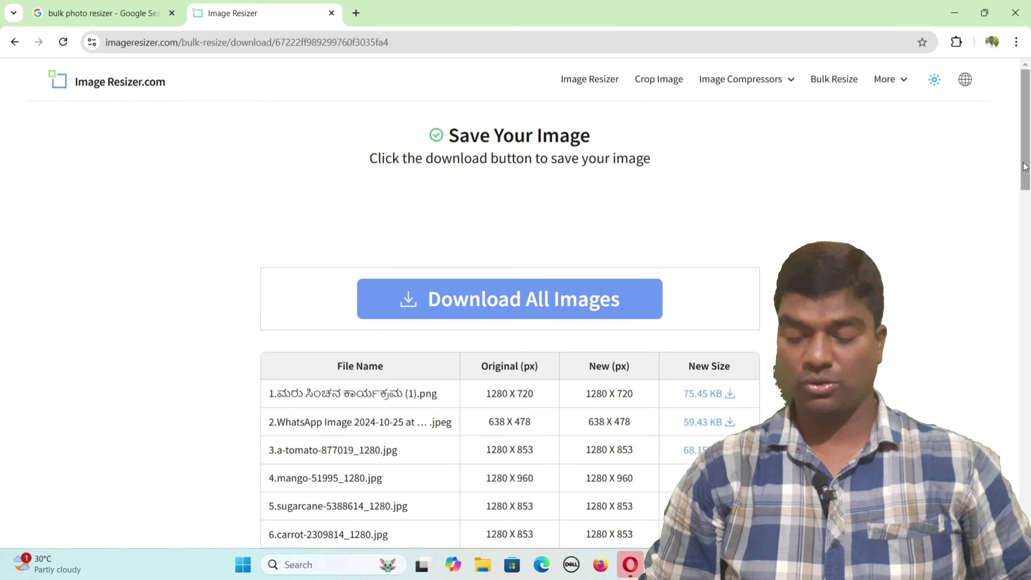
left_click(524, 305)
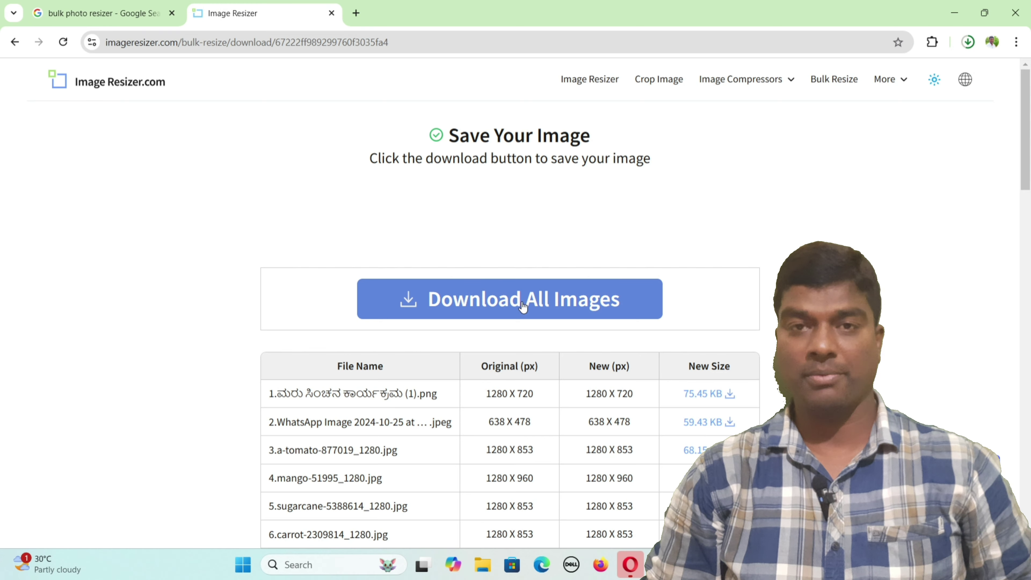
left_click(968, 42)
mouse_move(842, 104)
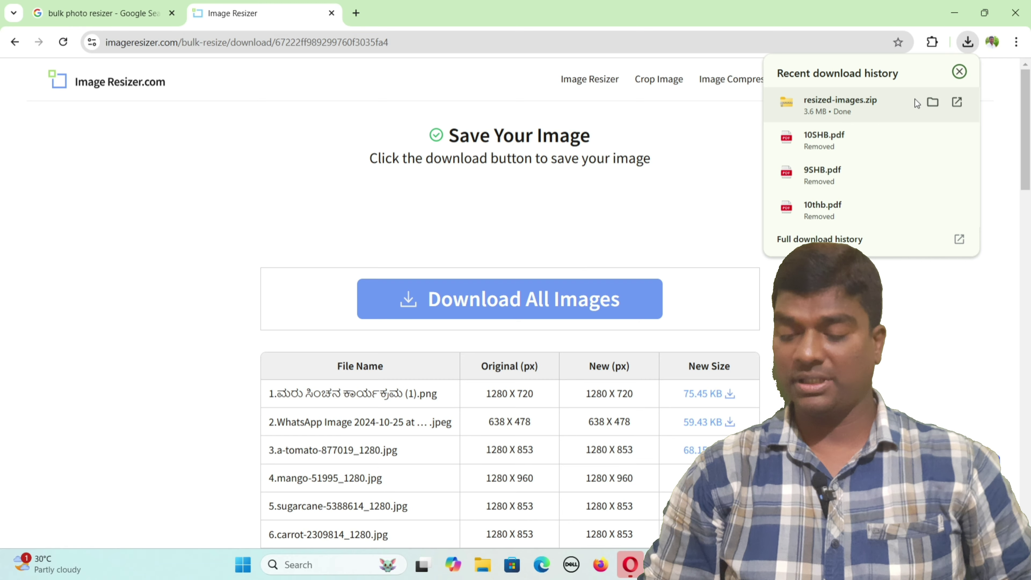
left_click(934, 102)
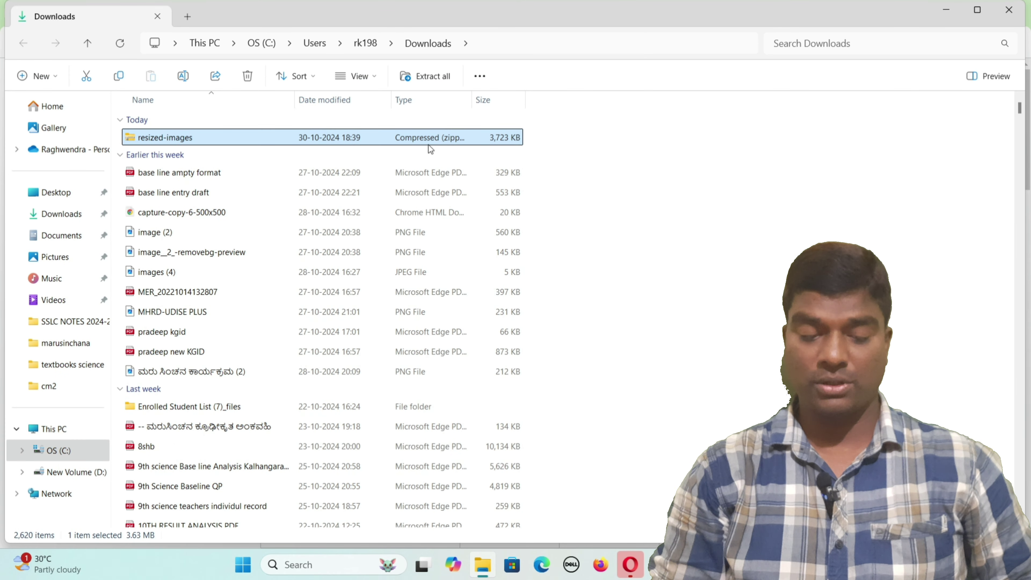
- Review the 30 files in resized-images with the preview pane on, then return to Downloads
double_click(264, 141)
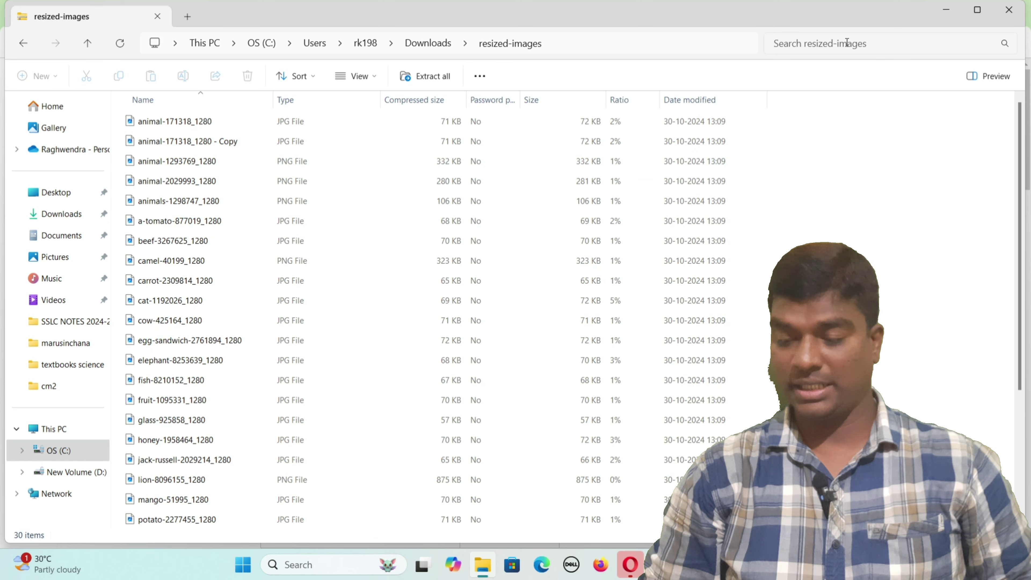
left_click(974, 77)
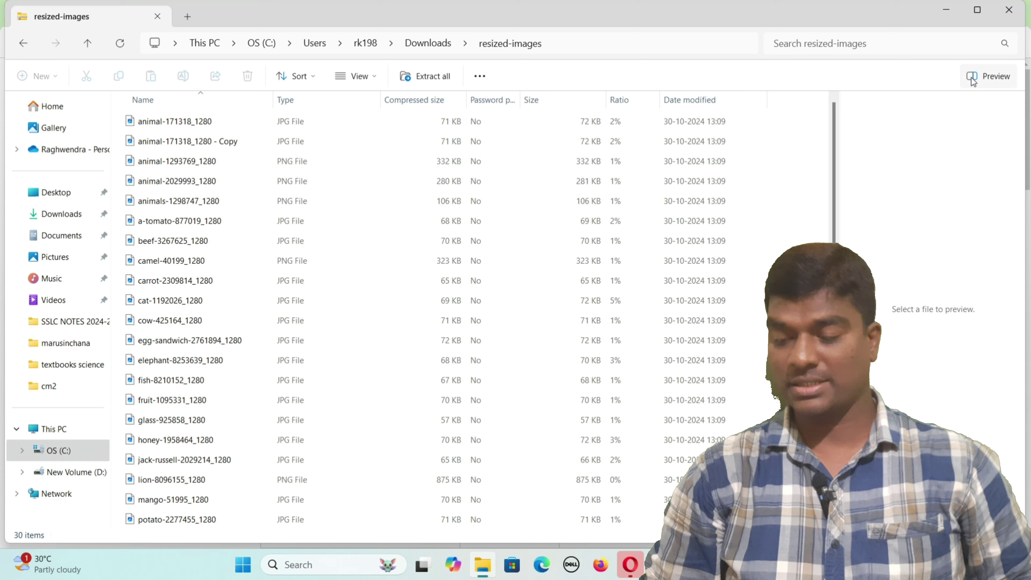
left_click(671, 186)
key("ctrl+a")
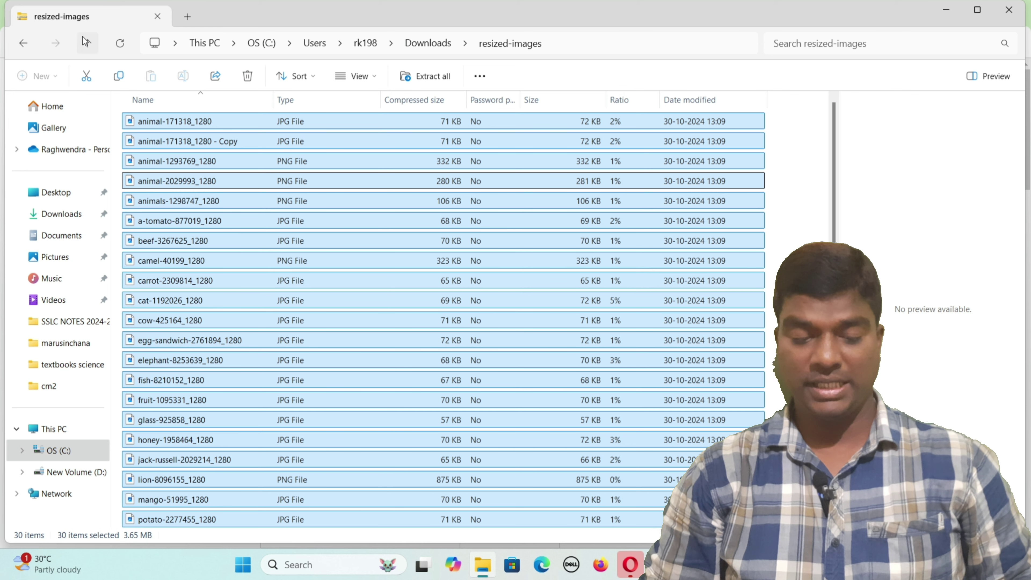
left_click(23, 44)
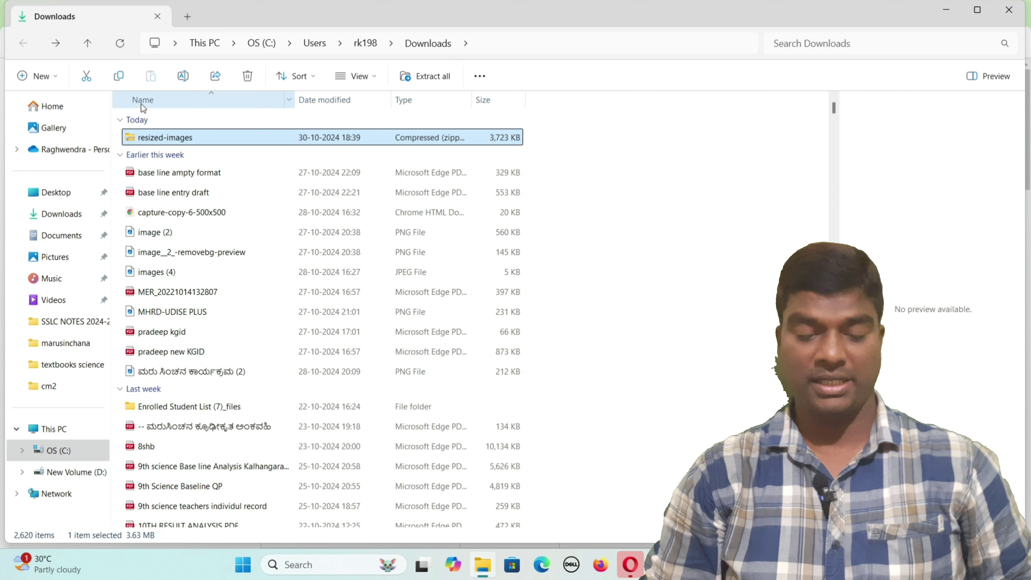
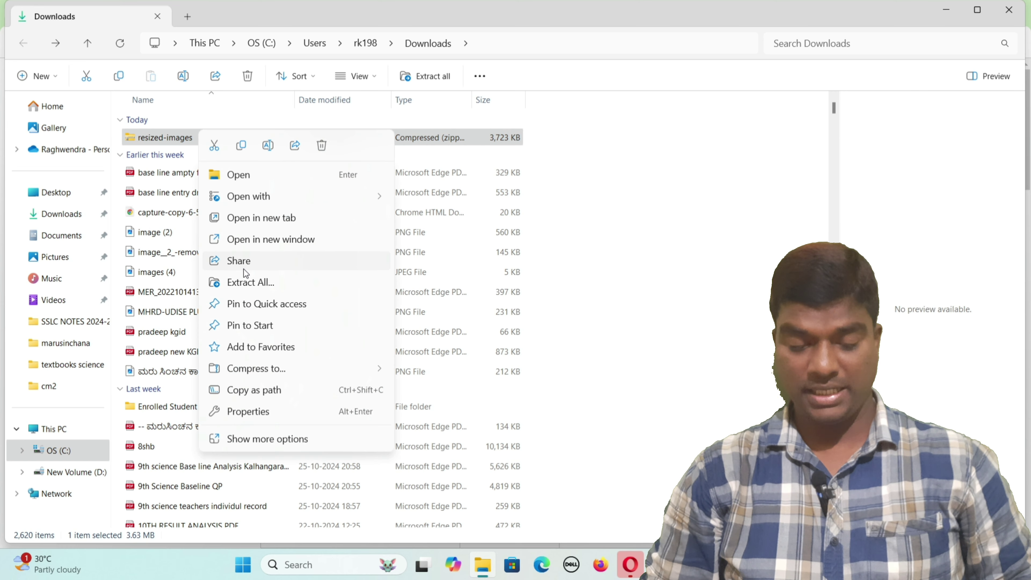
- Extract the resized-images zip into the suggested resized-images folder in Downloads
left_click(250, 283)
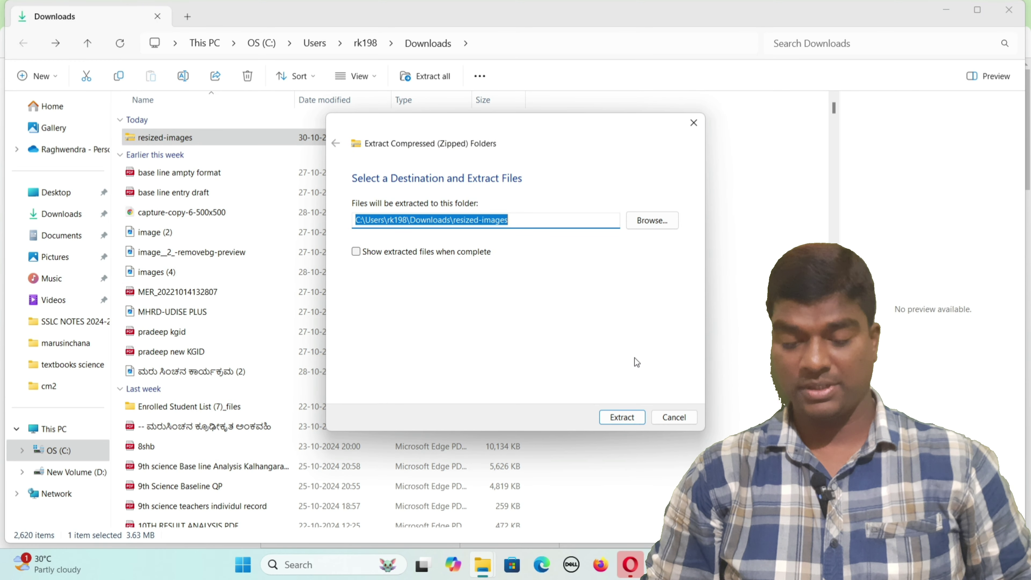
left_click(610, 420)
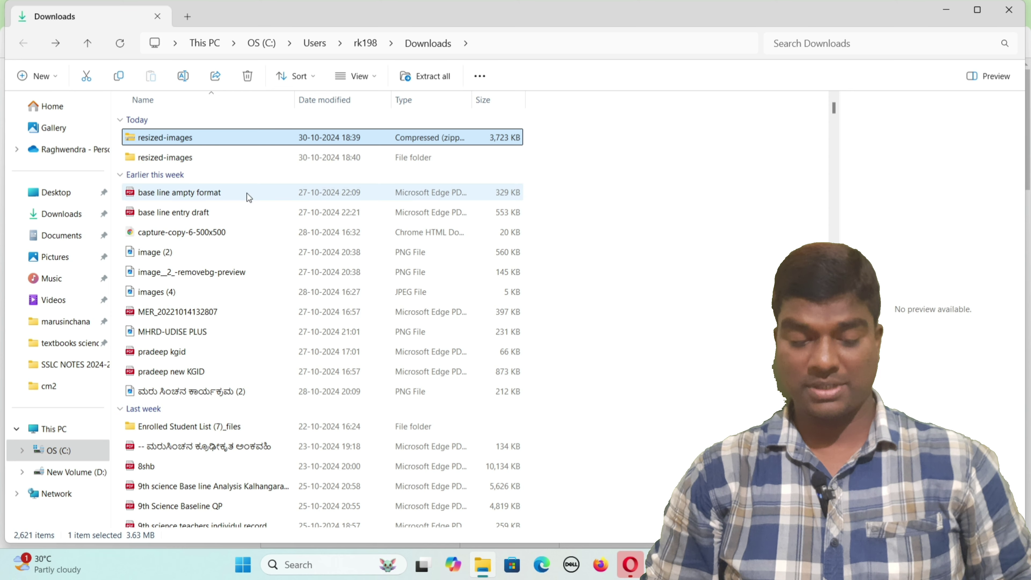
- Open the resized-images folder and show its 30 images as Large icons
left_click(196, 159)
double_click(196, 159)
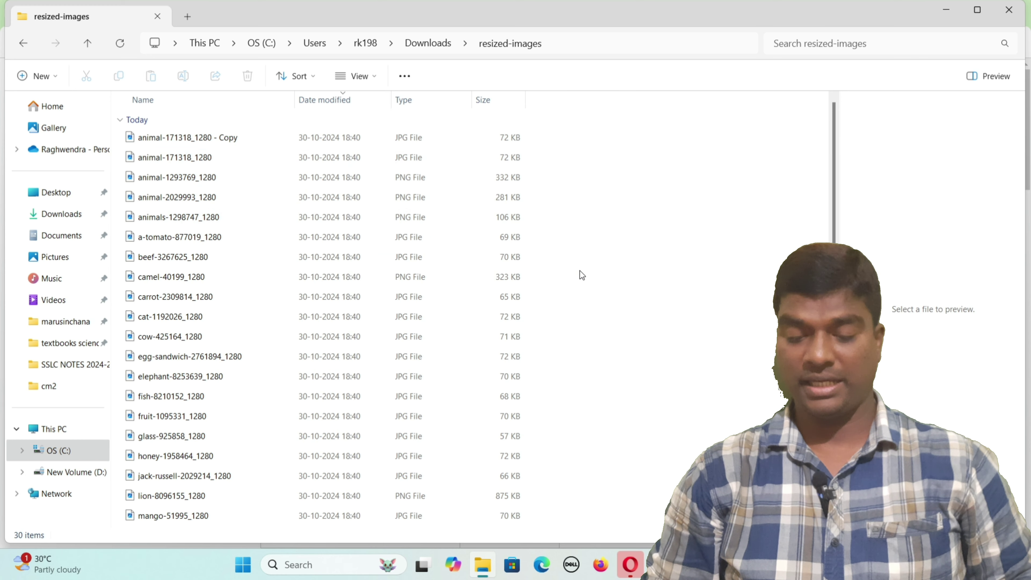
left_click(378, 77)
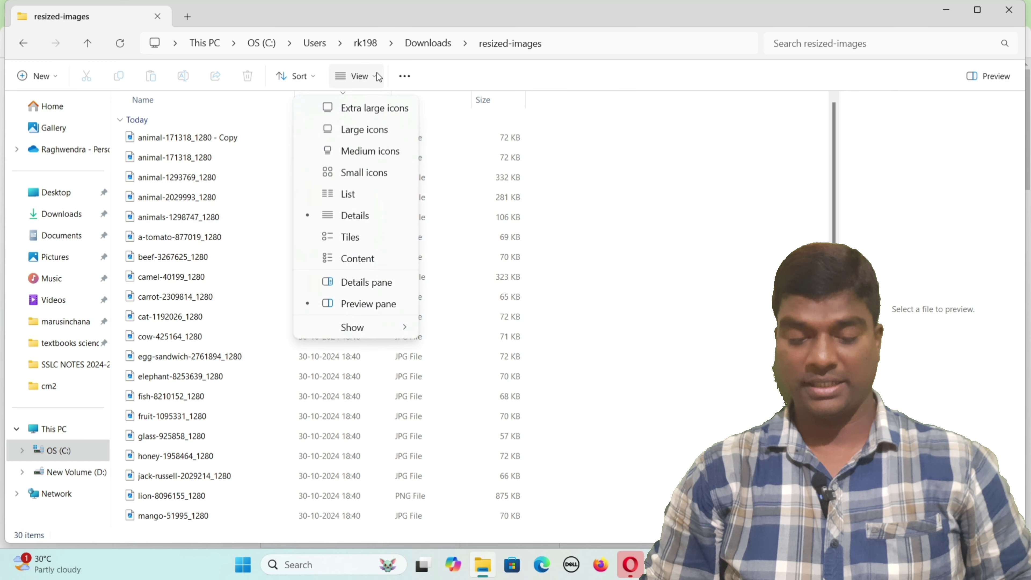
left_click(372, 130)
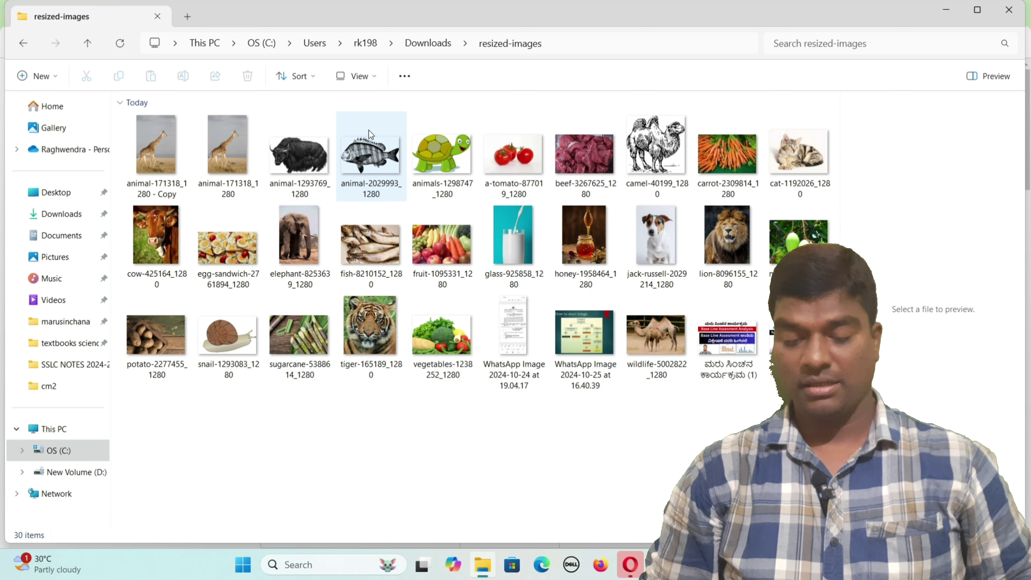